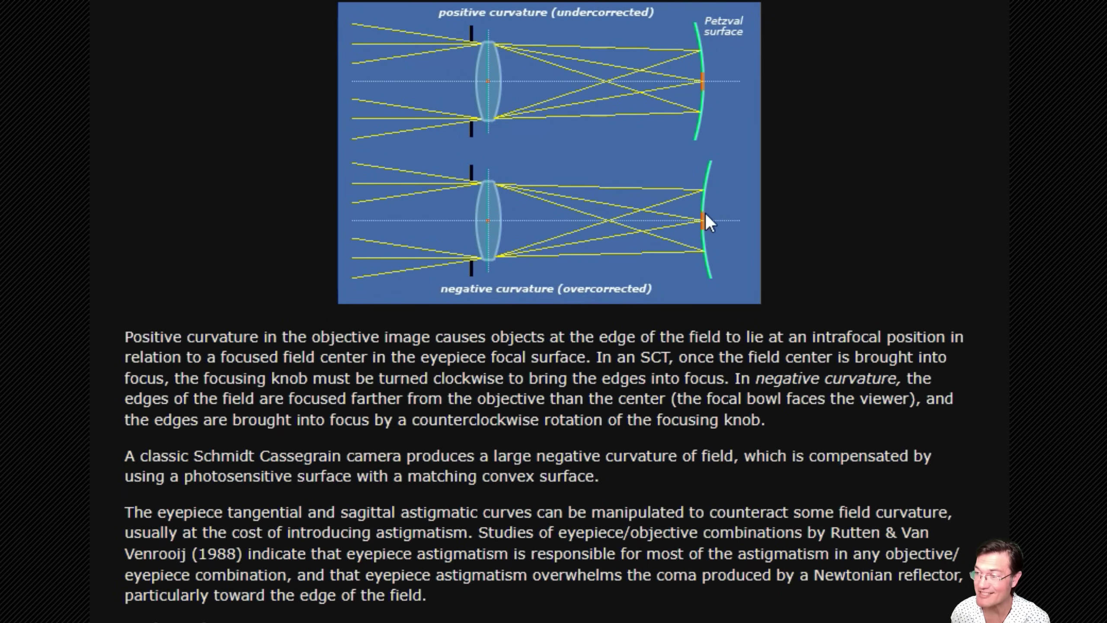
- Scroll the optics article past the field curvature diagrams toward the Astigmatism heading
scroll(696, 227, down, 10)
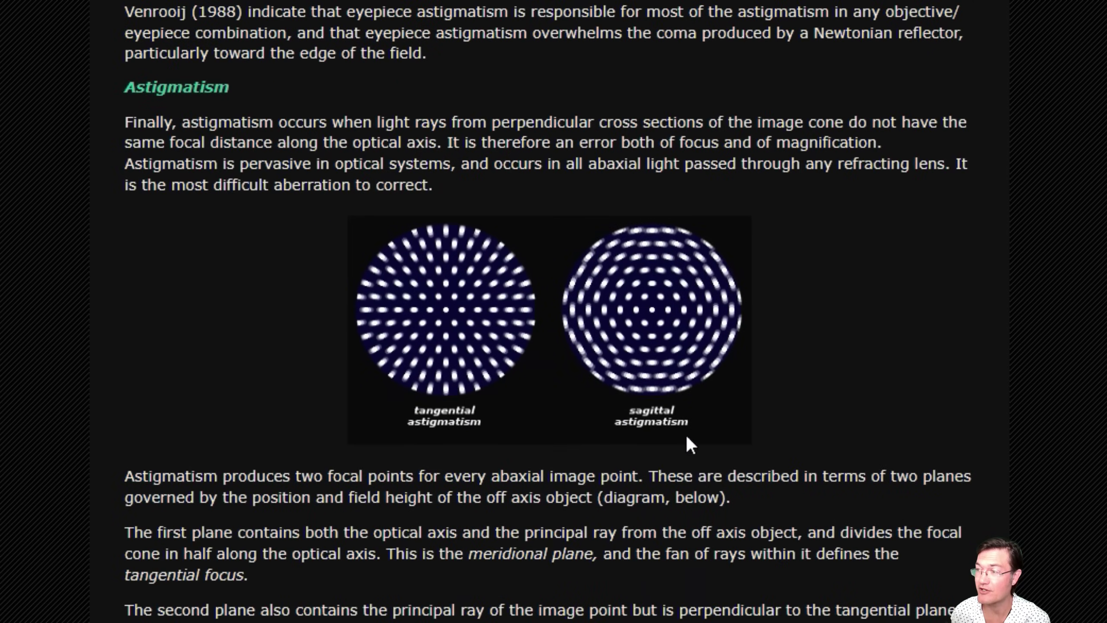
scroll(554, 311, up, 10)
scroll(554, 312, down, 12)
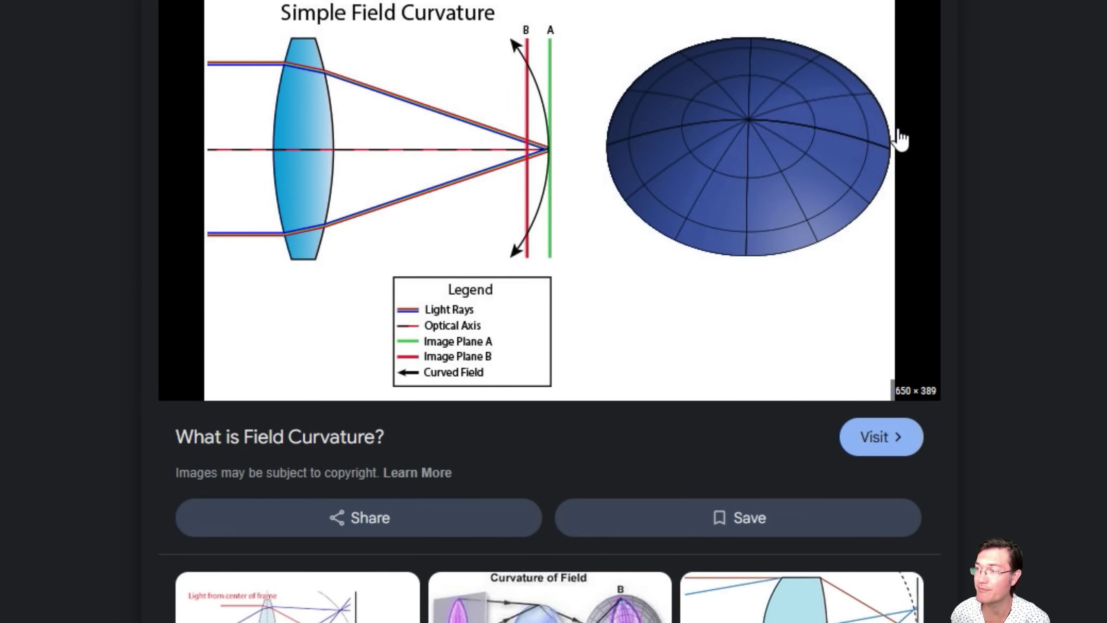
- Scroll below the 'What is Field Curvature?' result to the grid of related diagrams
scroll(618, 358, down, 10)
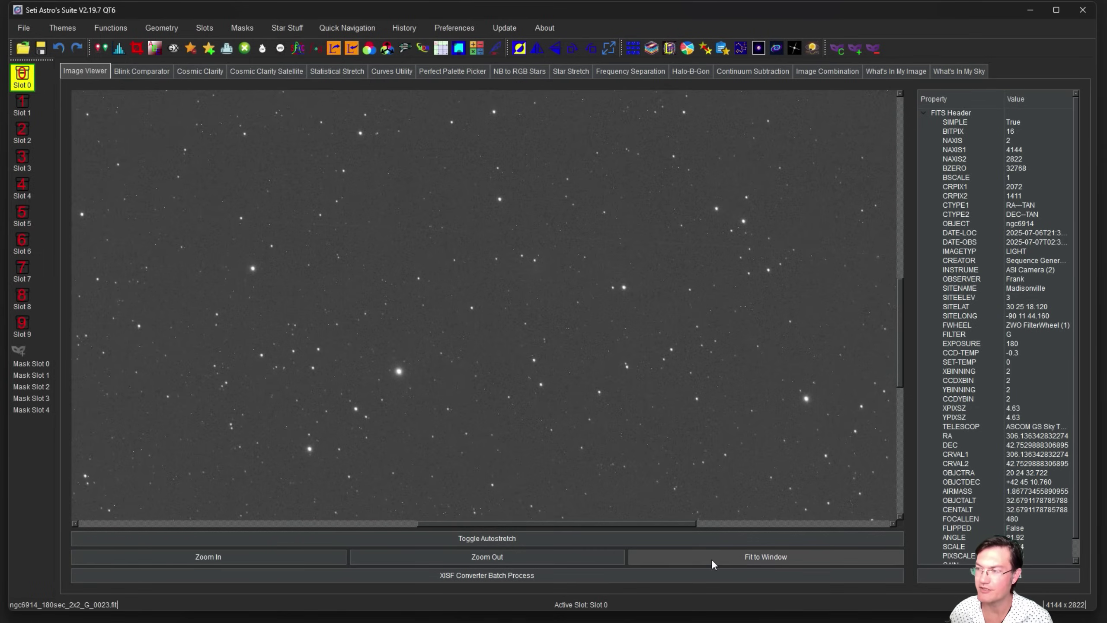
- Fit the star frame to the window, then open Image Peeker, moved top-left and enlarged
click(711, 559)
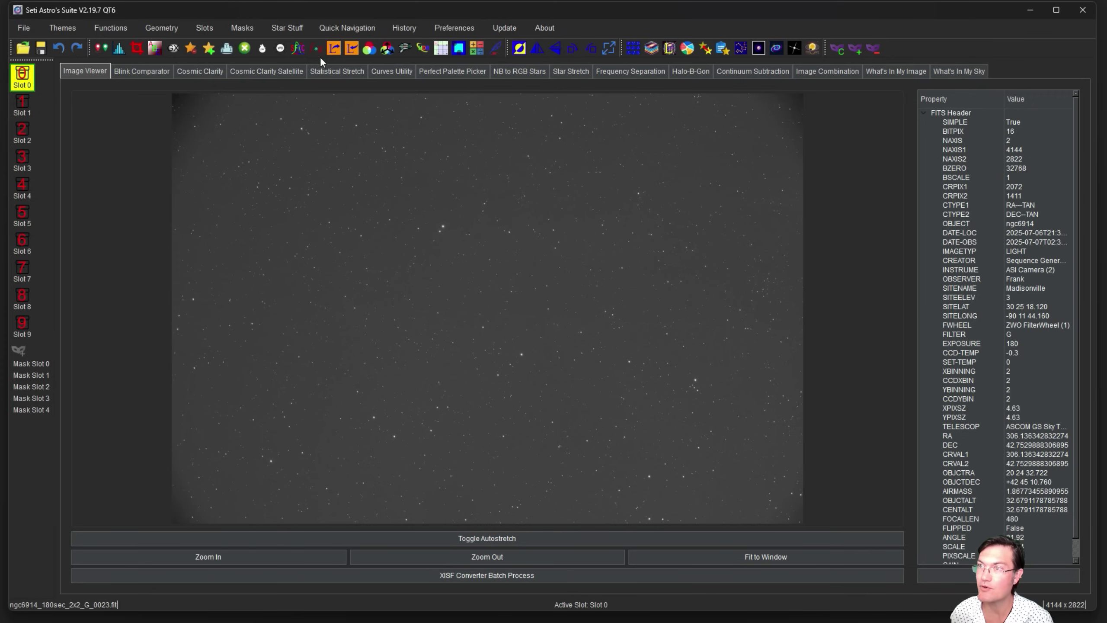
click(292, 29)
click(681, 31)
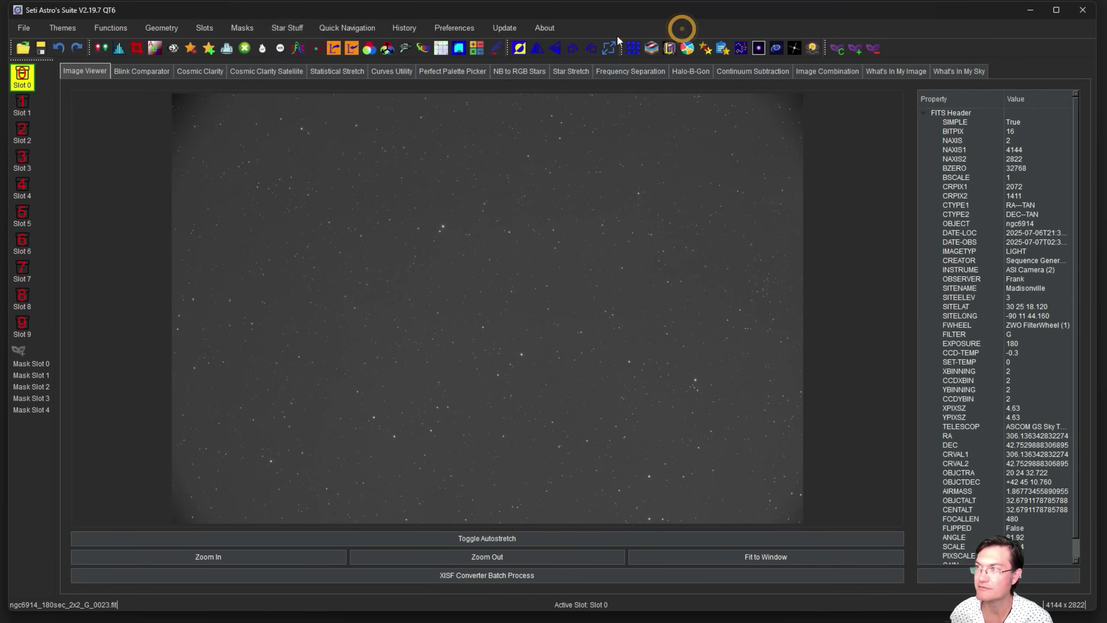
drag(395, 123, 142, 11)
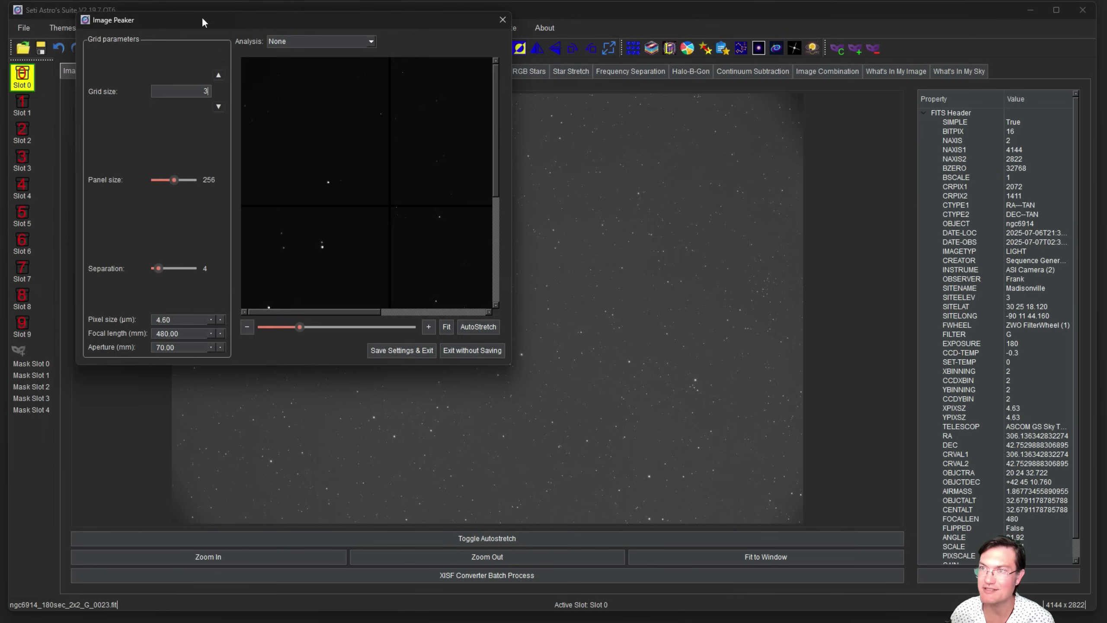
drag(505, 369, 869, 506)
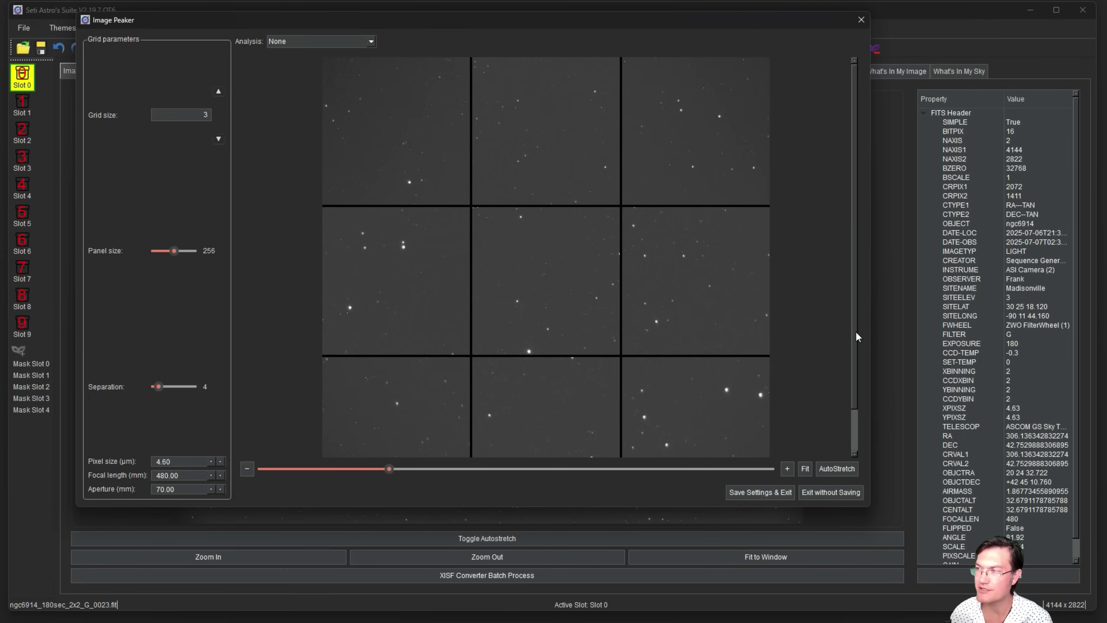
- Try a 4-panel grid with AutoStretch, then return to a stretched 3x3 grid
drag(855, 334, 856, 378)
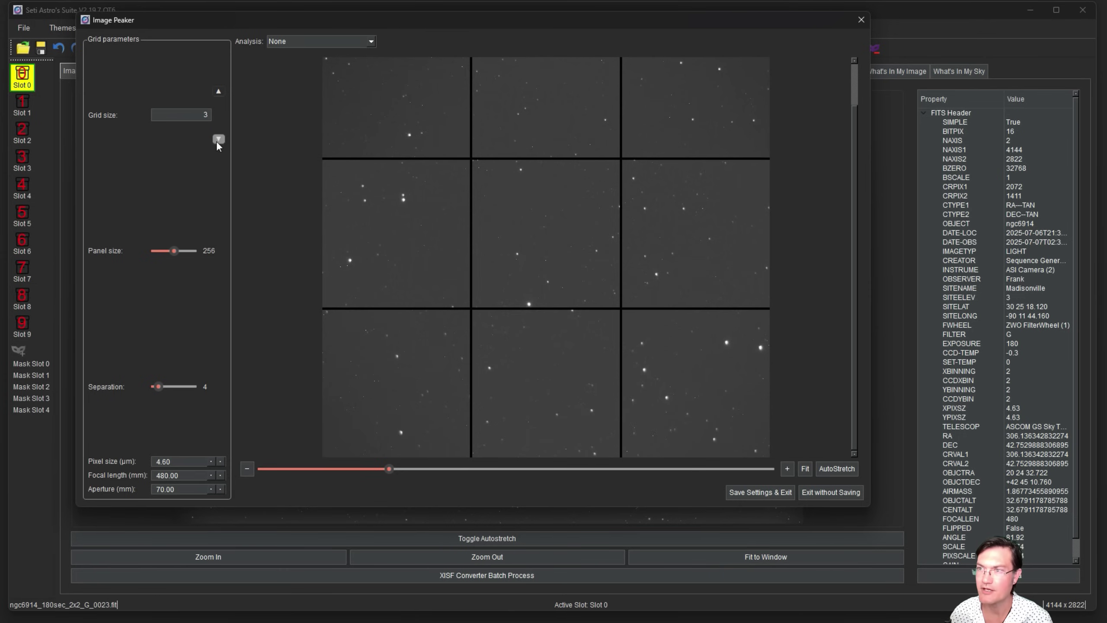
click(219, 92)
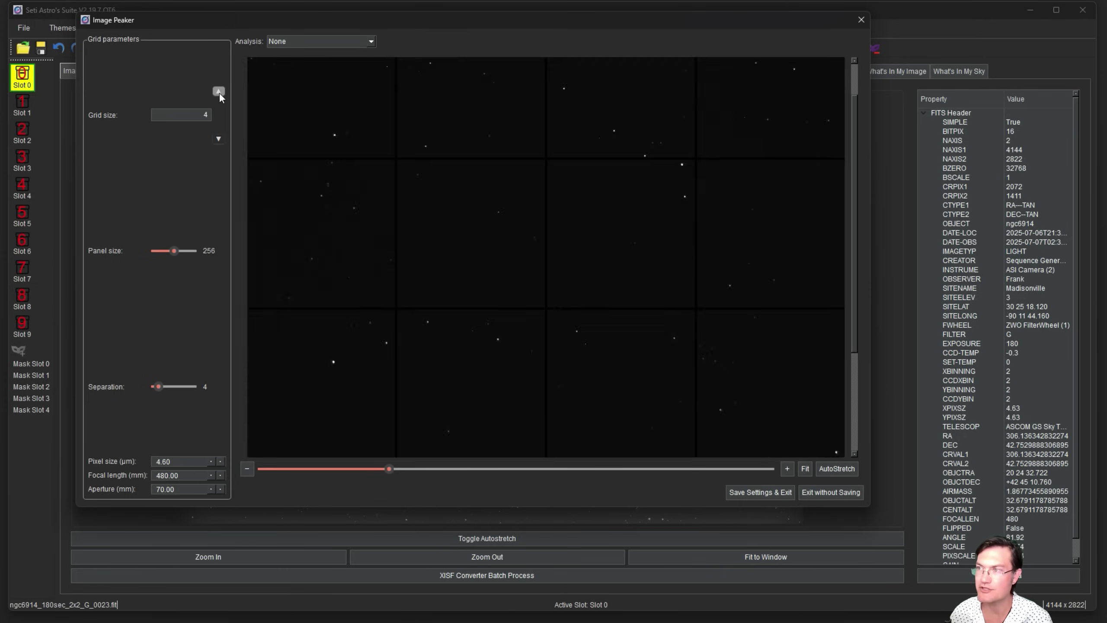
click(825, 469)
drag(856, 229, 838, 156)
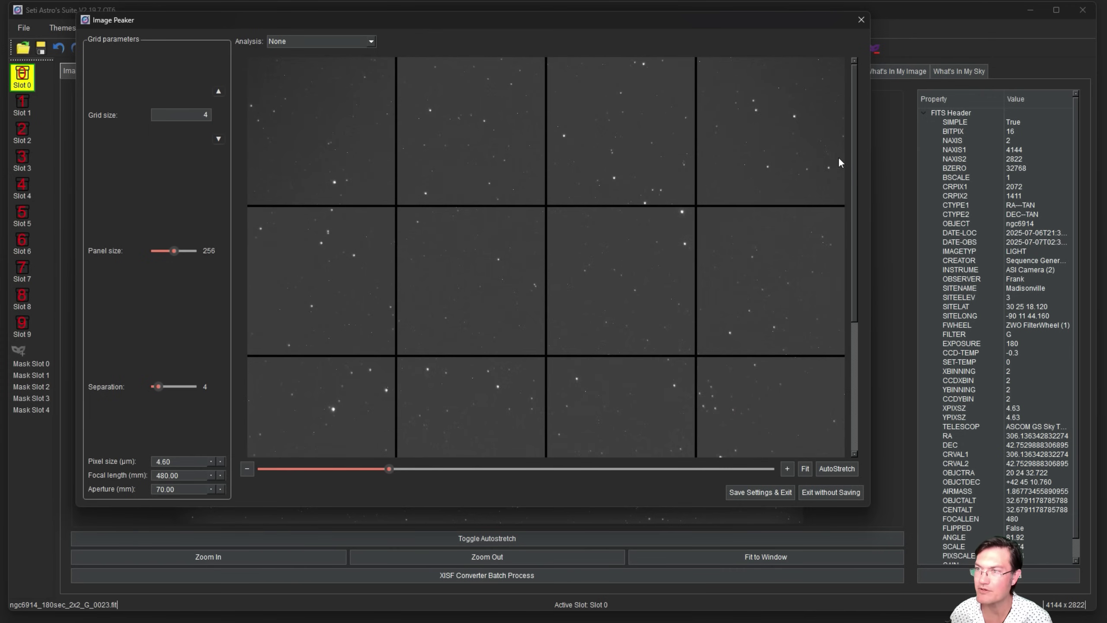
click(221, 139)
click(829, 474)
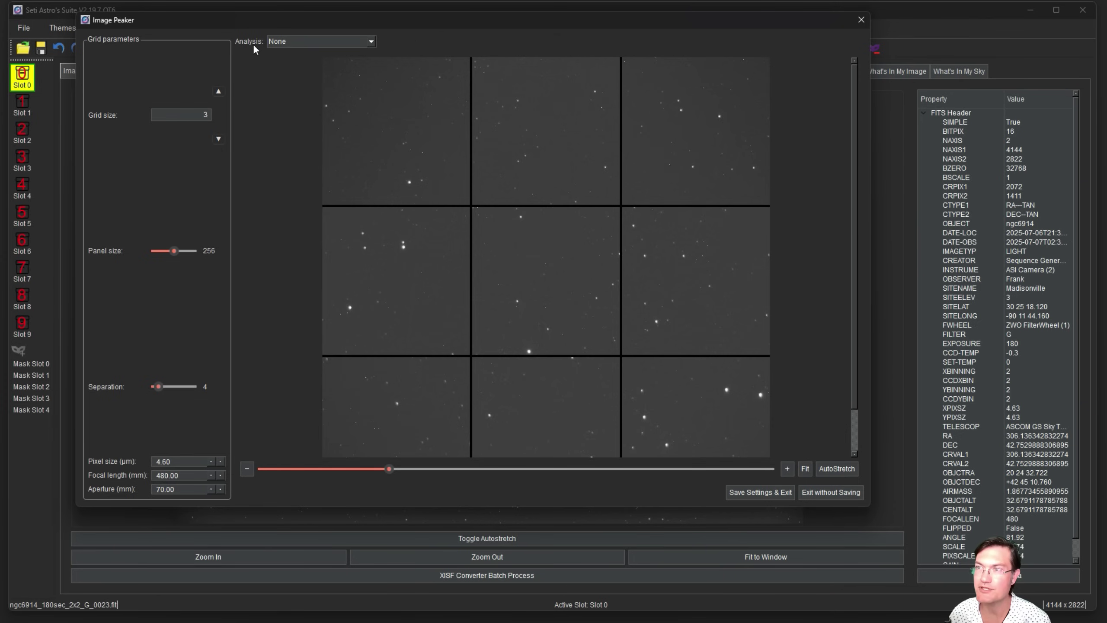
- Leave the analysis type at None and widen the Image Peaker window further
click(317, 40)
click(317, 40)
click(854, 213)
drag(870, 505, 1005, 596)
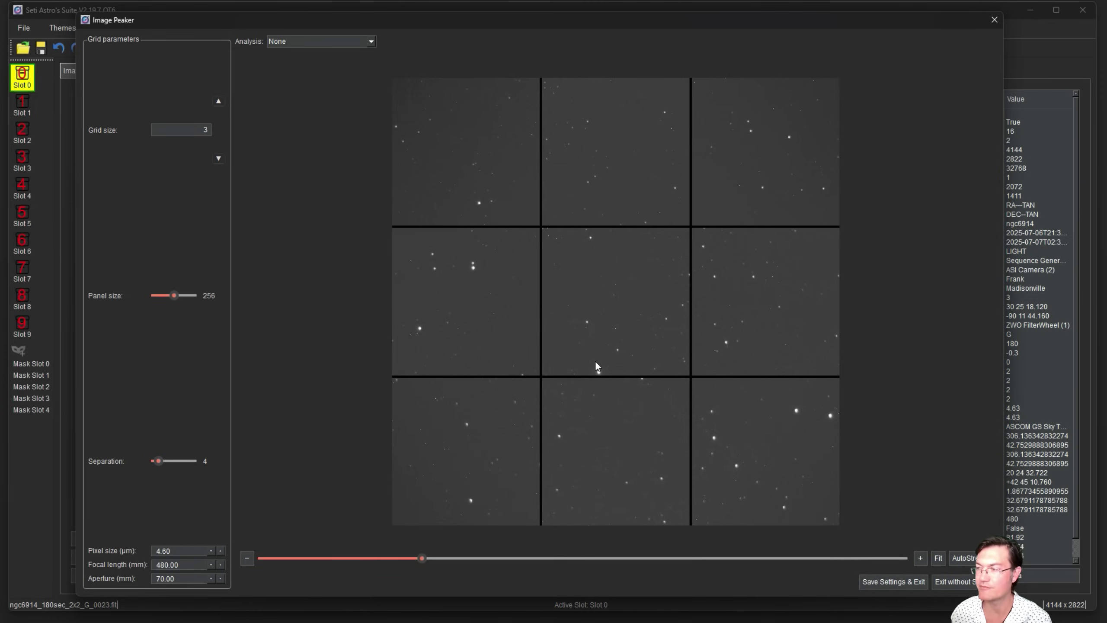
- Run Tilt Analysis, enlarge the Sensor Tilt window to read the corner values, then close it
click(321, 41)
click(308, 55)
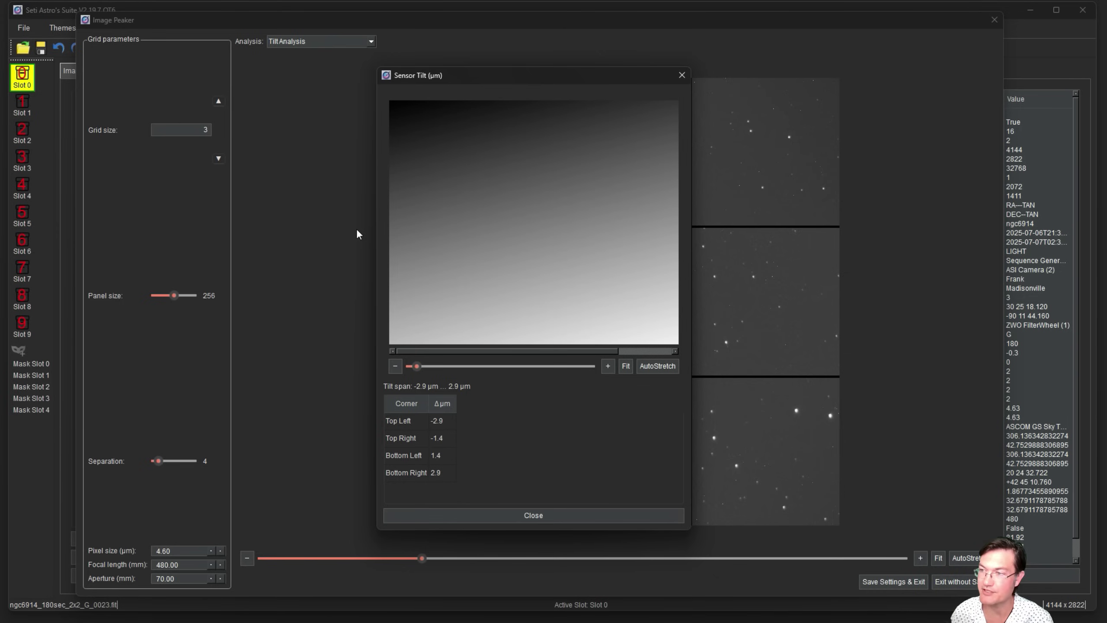
drag(689, 528, 825, 554)
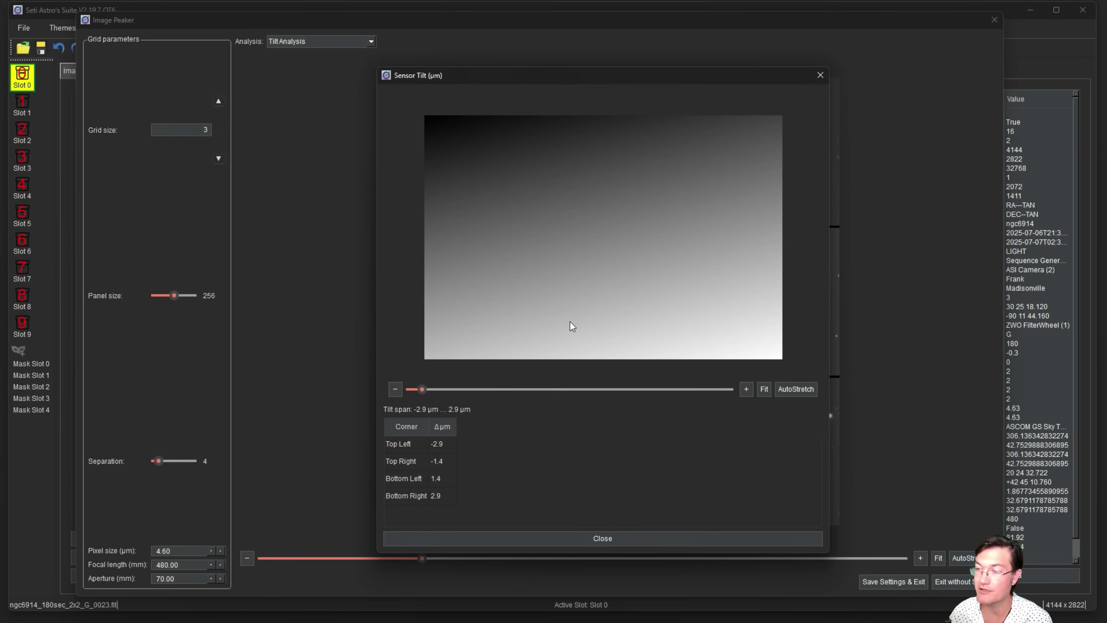
click(820, 75)
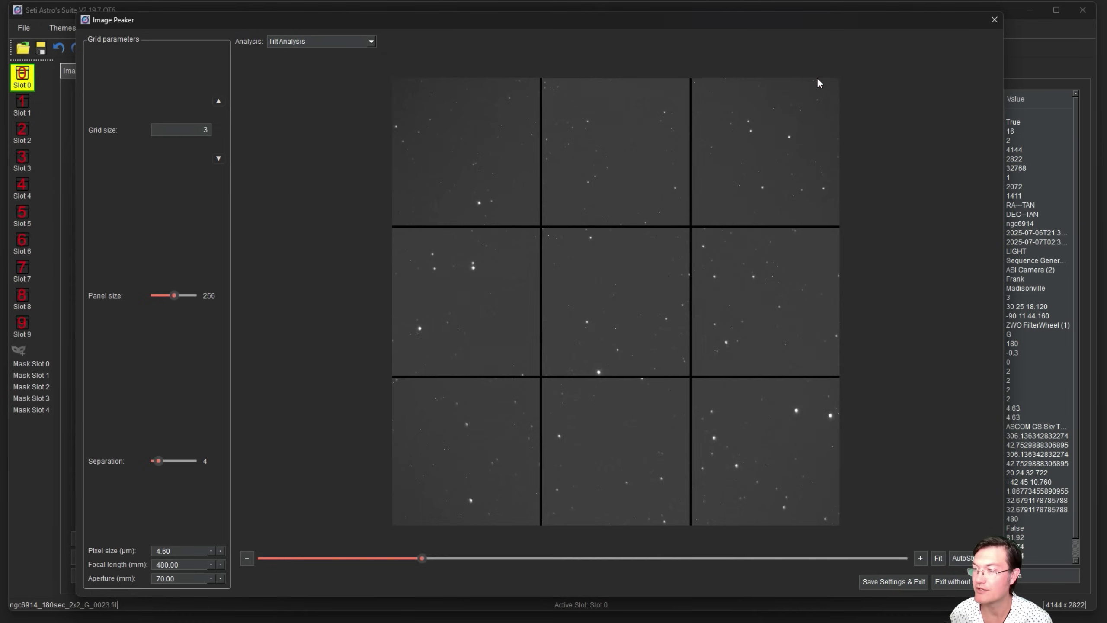
- Choose Focal Plane Analysis from the Analysis dropdown to generate the FWHM and eccentricity maps
click(311, 42)
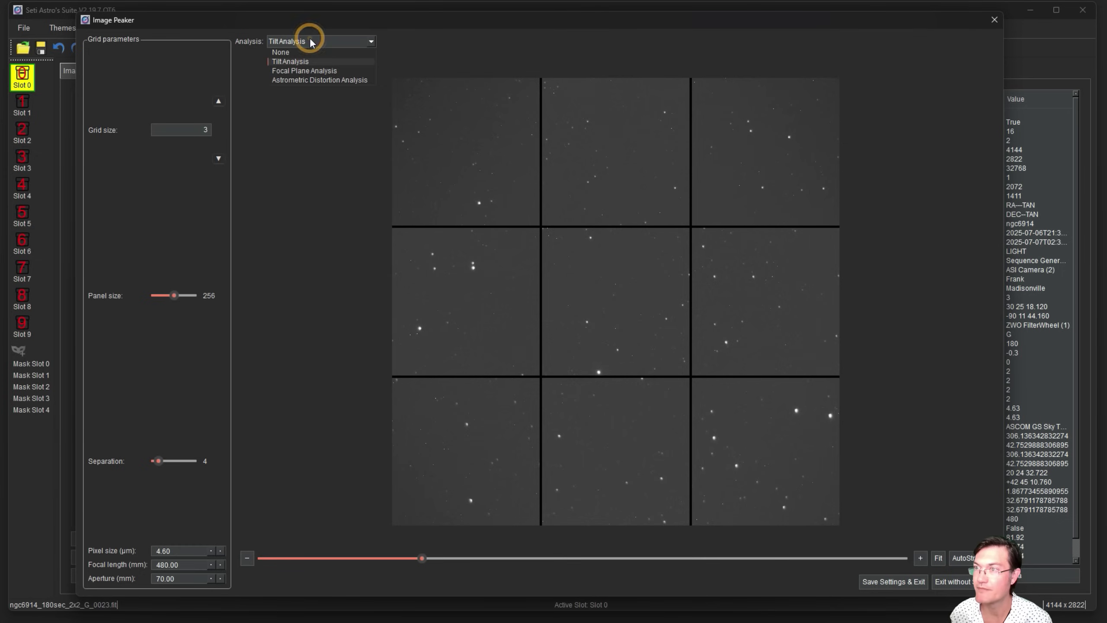
click(290, 71)
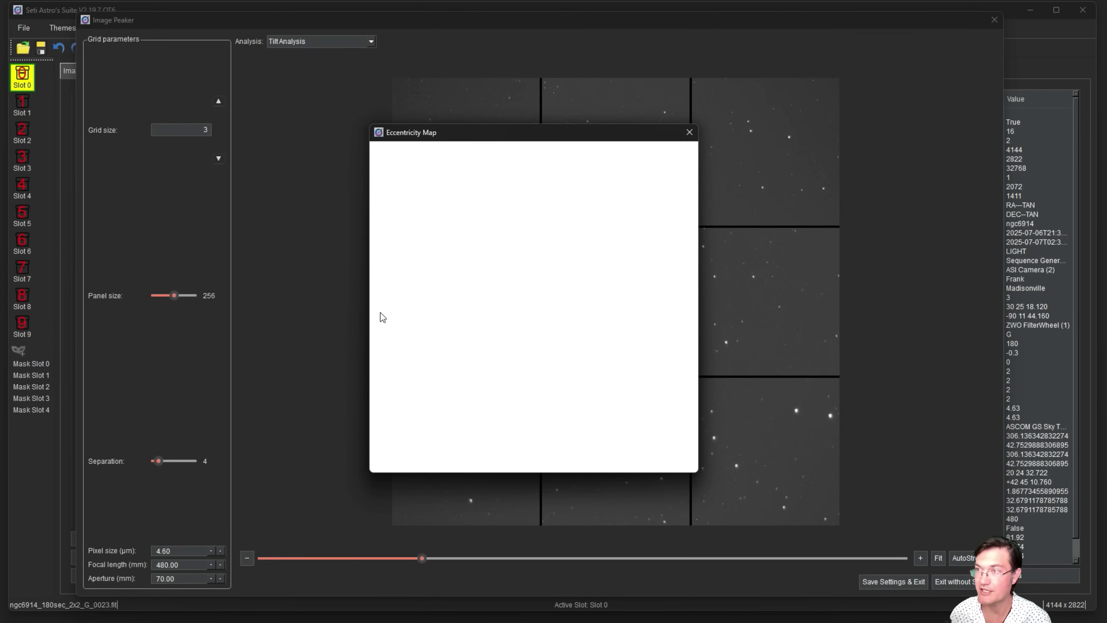
- Drag the orientation and eccentricity maps apart to expose the FWHM heatmap and compare them
drag(499, 138, 852, 215)
drag(515, 136, 537, 101)
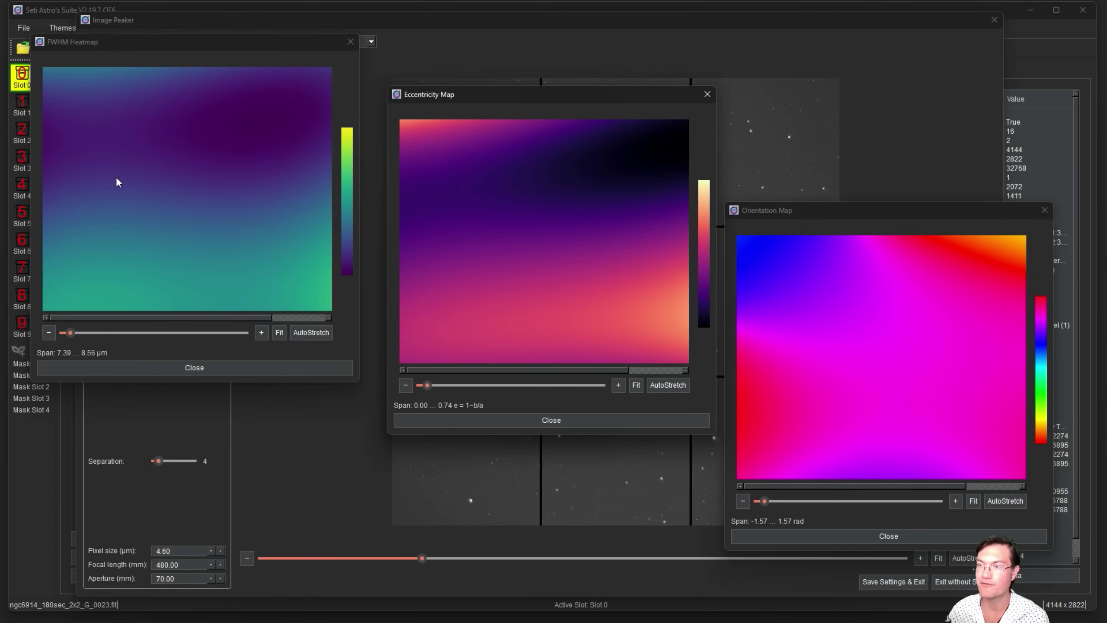
drag(205, 315, 139, 324)
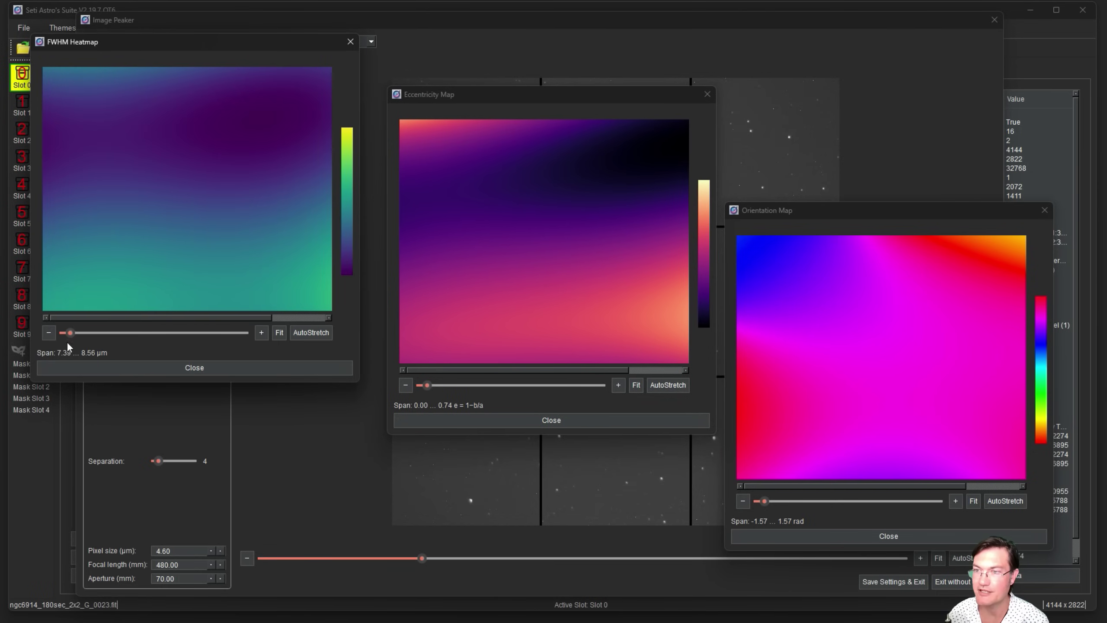
drag(247, 314, 132, 328)
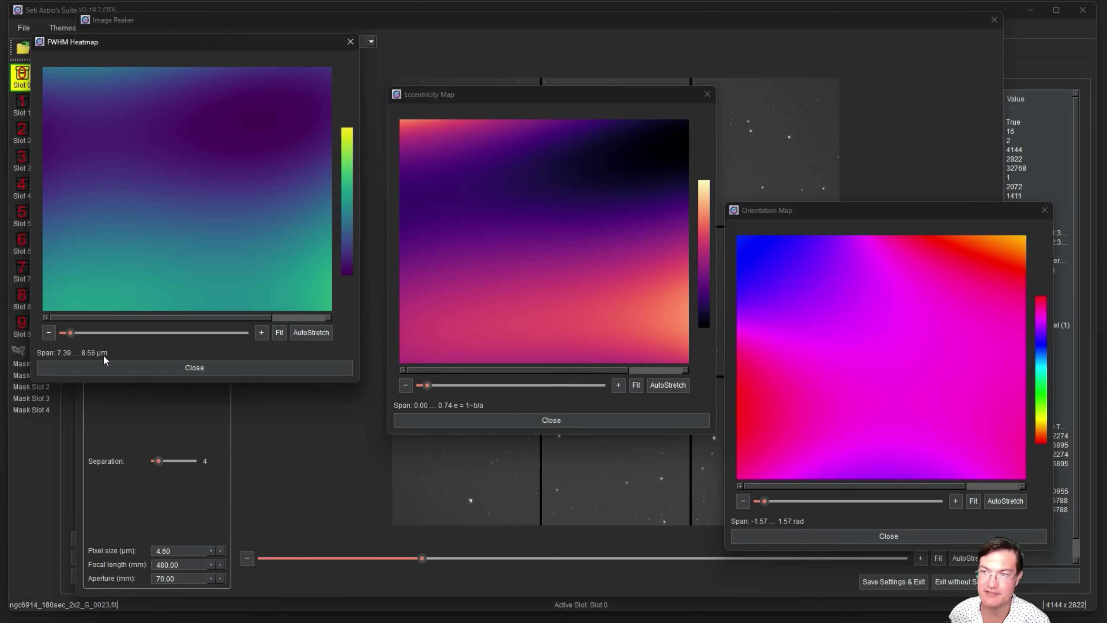
mouse_move(111, 317)
mouse_down()
mouse_move(207, 317)
mouse_move(131, 320)
mouse_up()
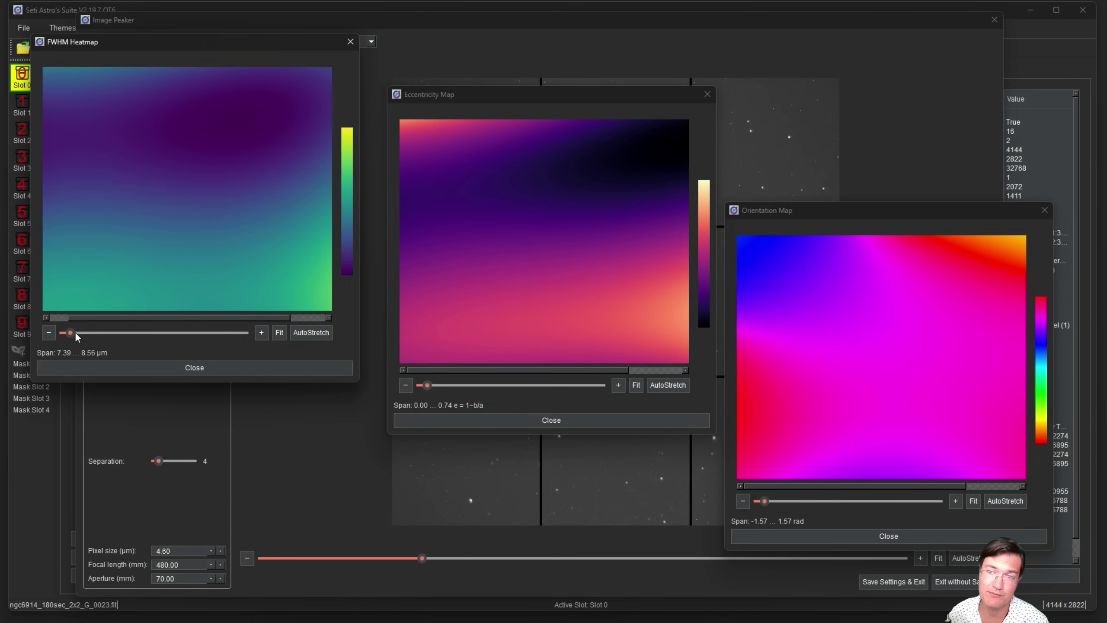
drag(91, 317, 156, 323)
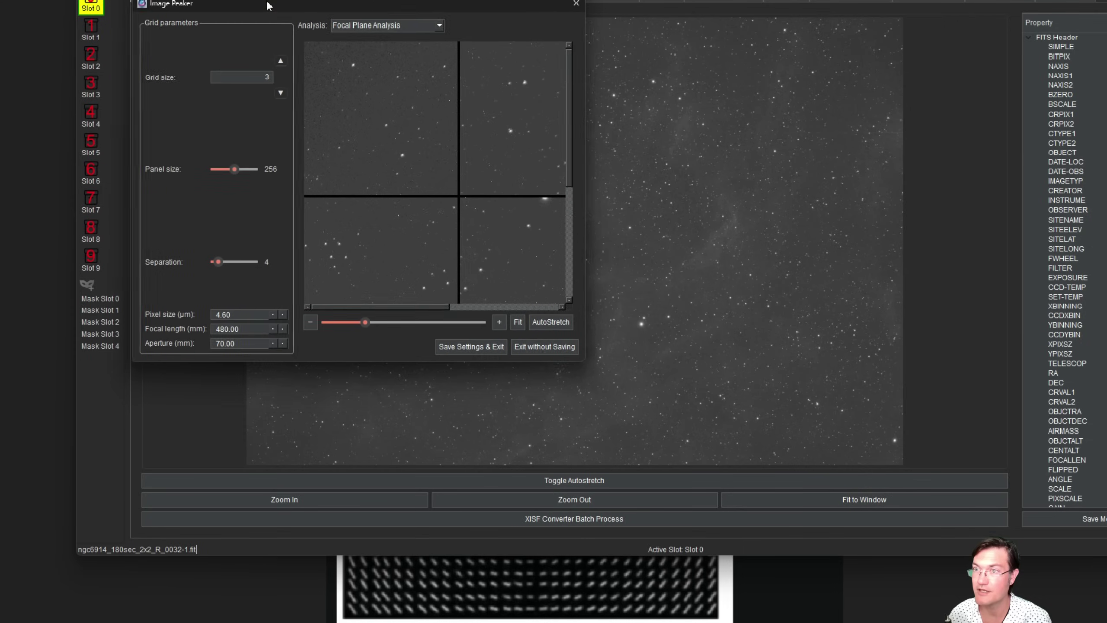
- Move the Image Peaker window into place, enlarge it from its corner, and zoom the preview
drag(268, 5, 263, 12)
drag(578, 370, 944, 606)
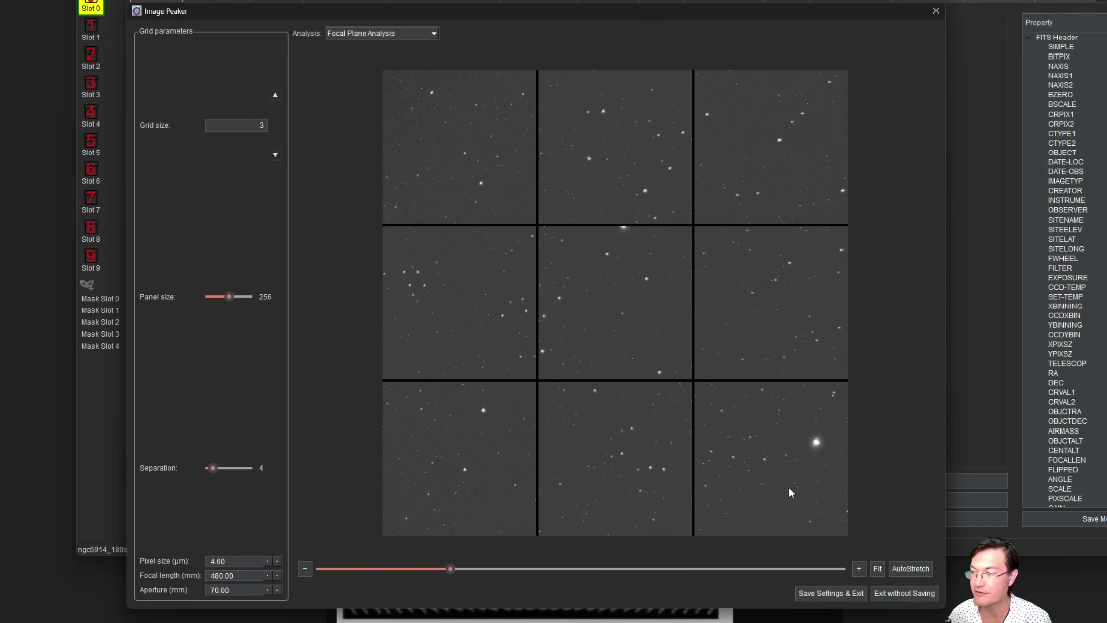
scroll(770, 125, up, 3)
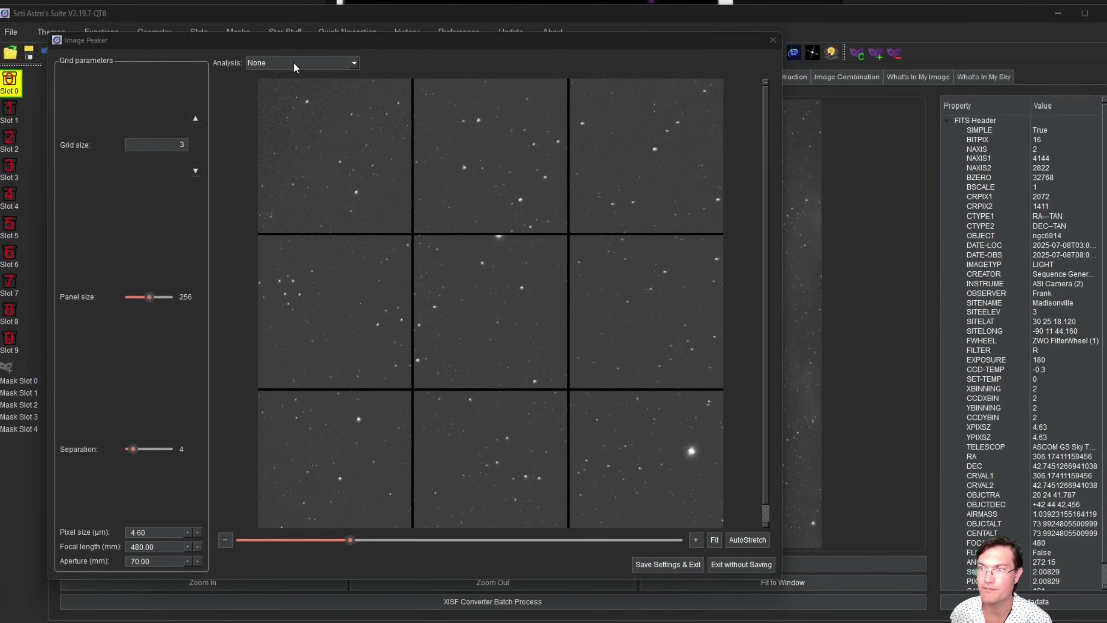
- Select Astrometric Distortion Analysis from the Analysis dropdown
click(295, 62)
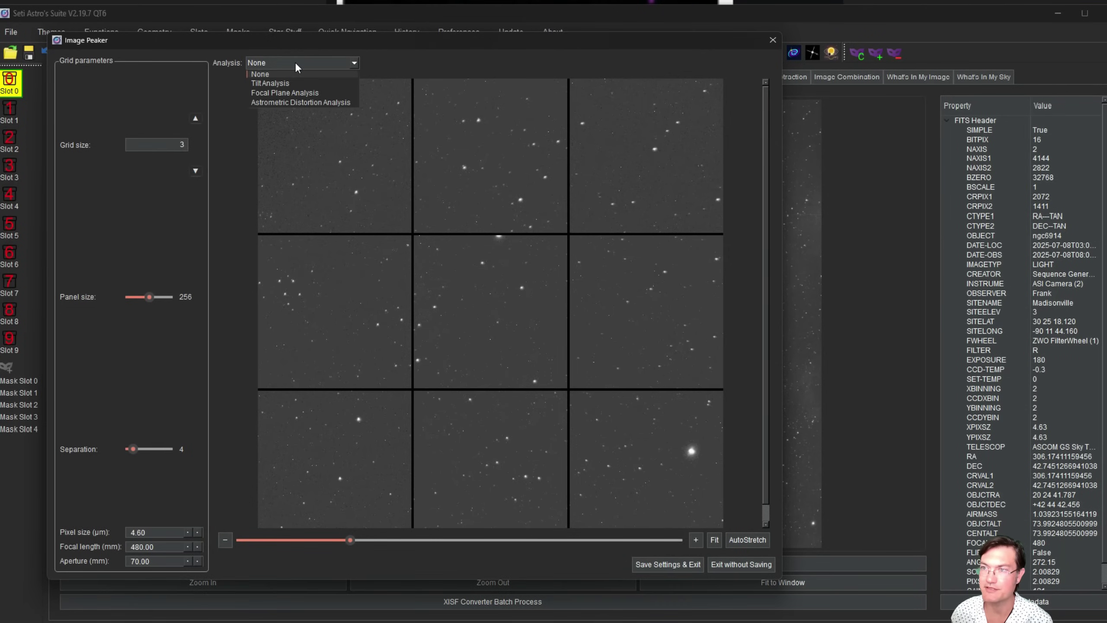
click(306, 104)
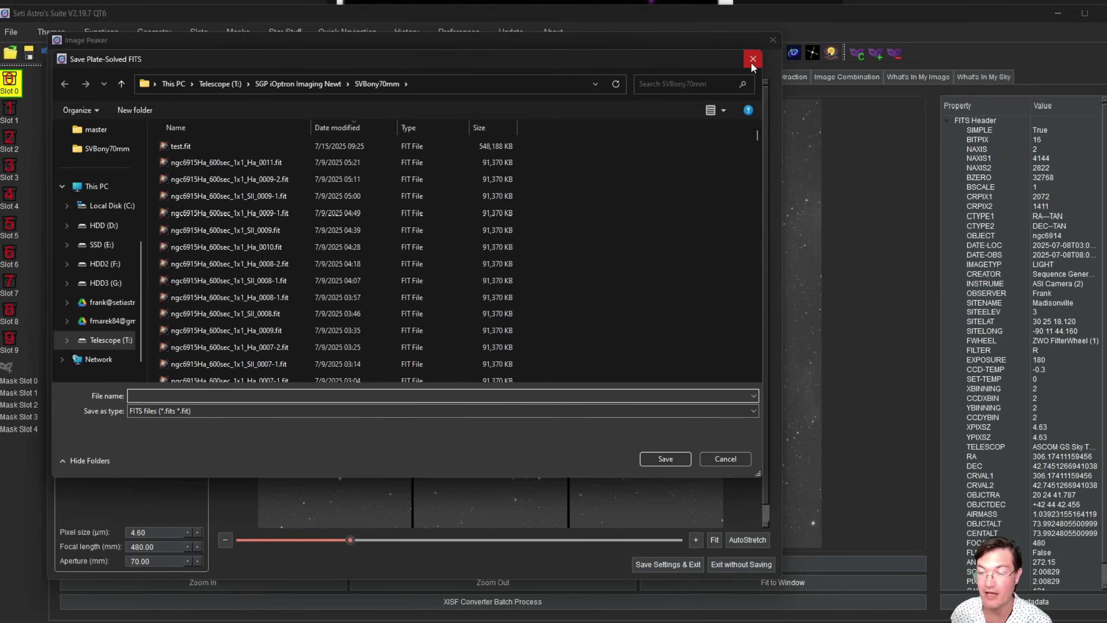
- Cancel the plate-solved FITS save and stretch the distortion grid and histogram window taller
click(721, 463)
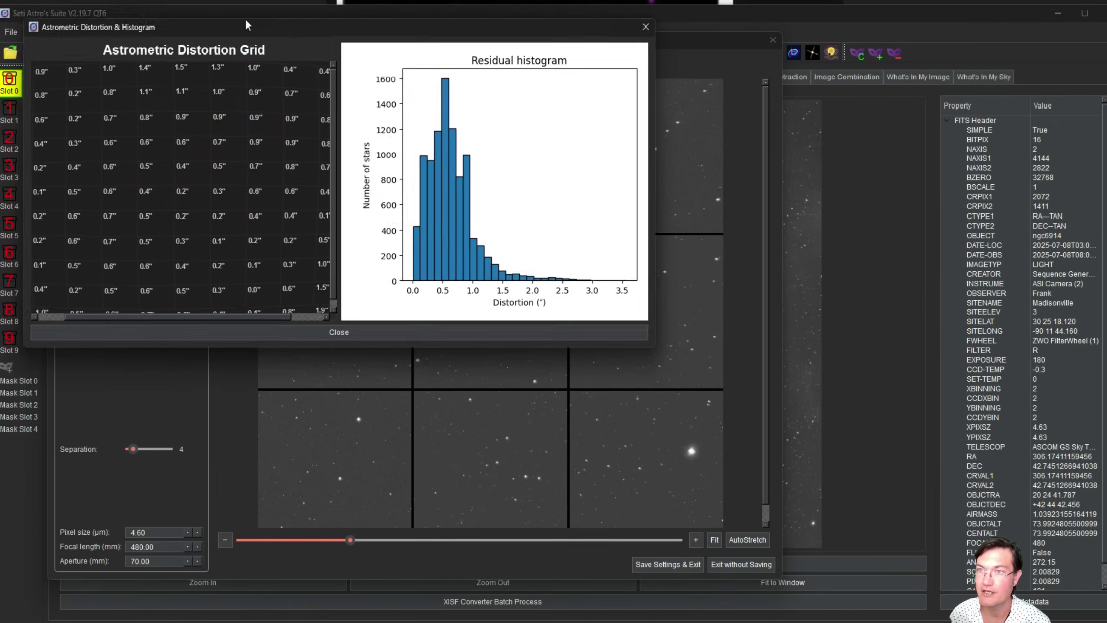
drag(644, 341, 643, 585)
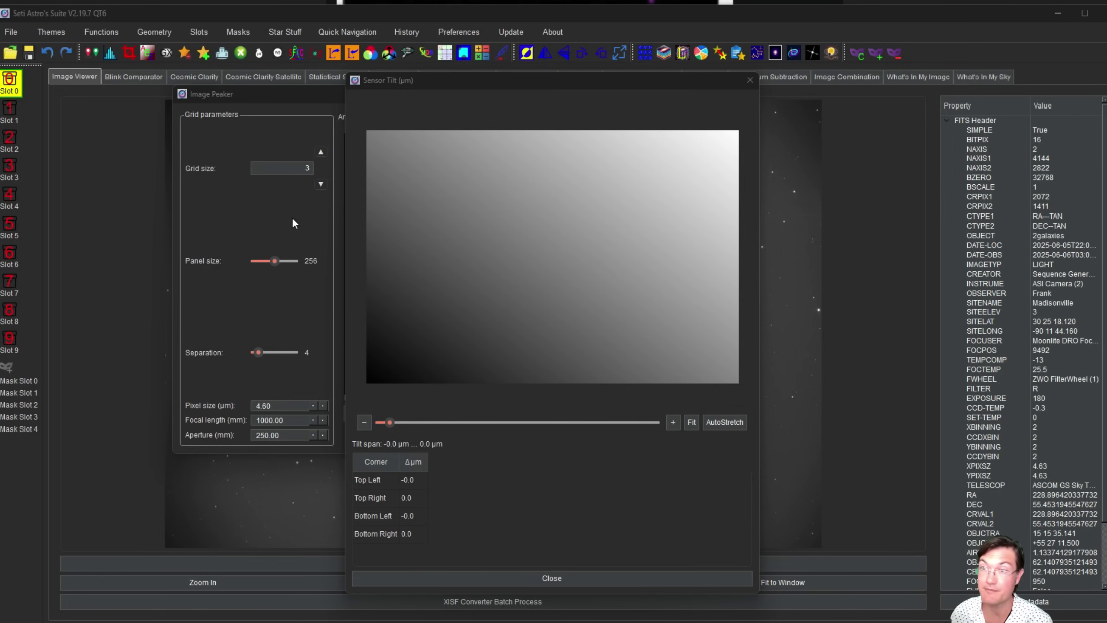
- Close the Sensor Tilt result dialog to return to the Image Peaker
click(551, 578)
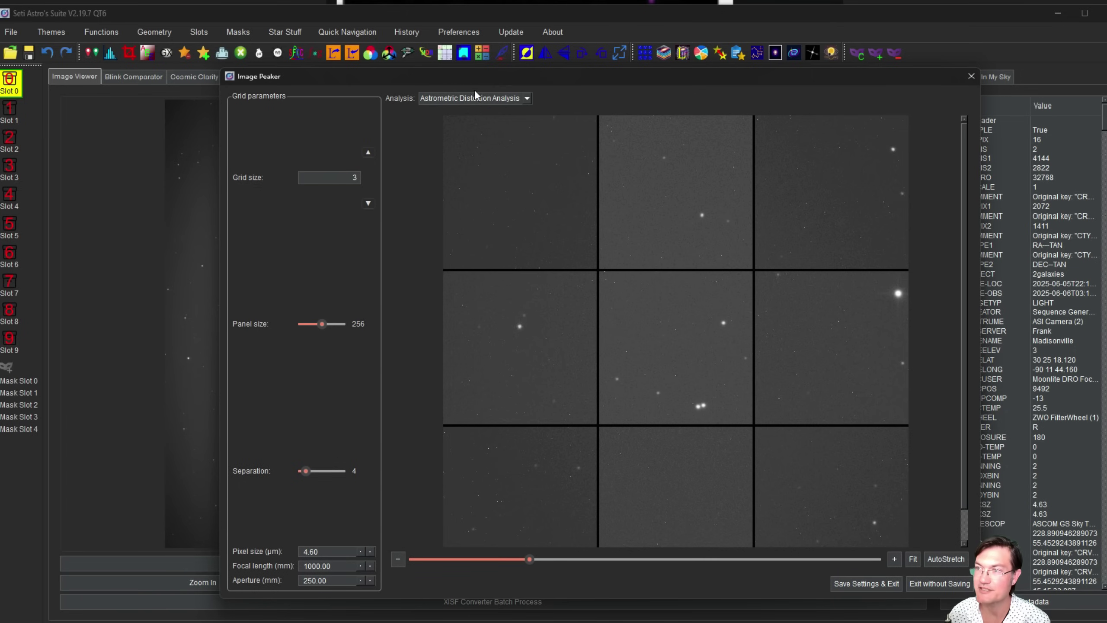
- Shift the Image Peaker window up and to the left so its full settings panel is visible
drag(474, 84, 388, 38)
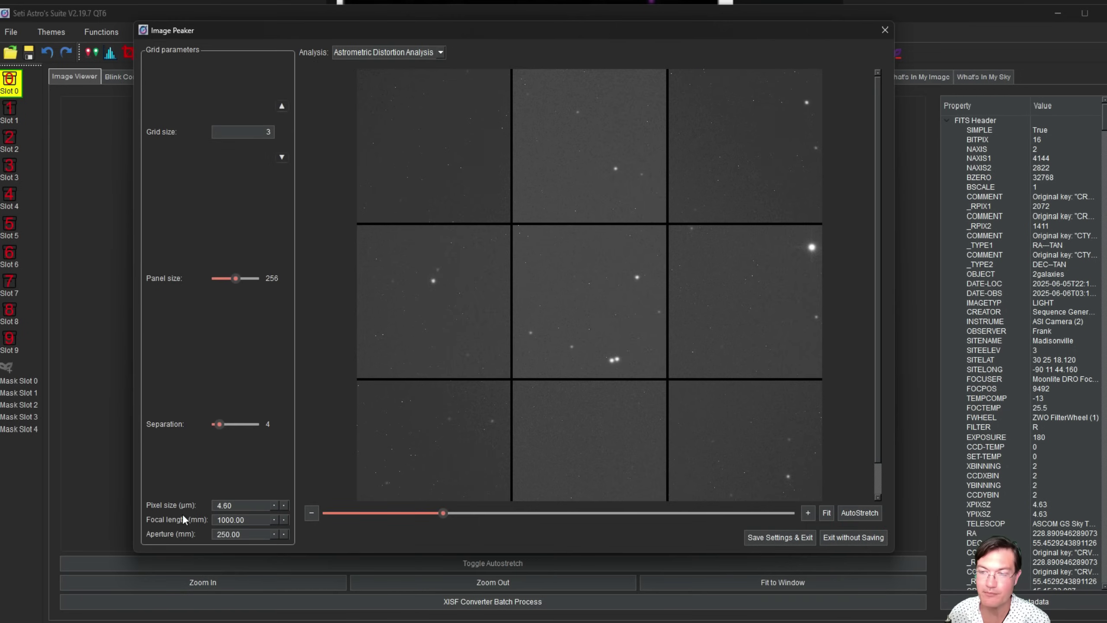